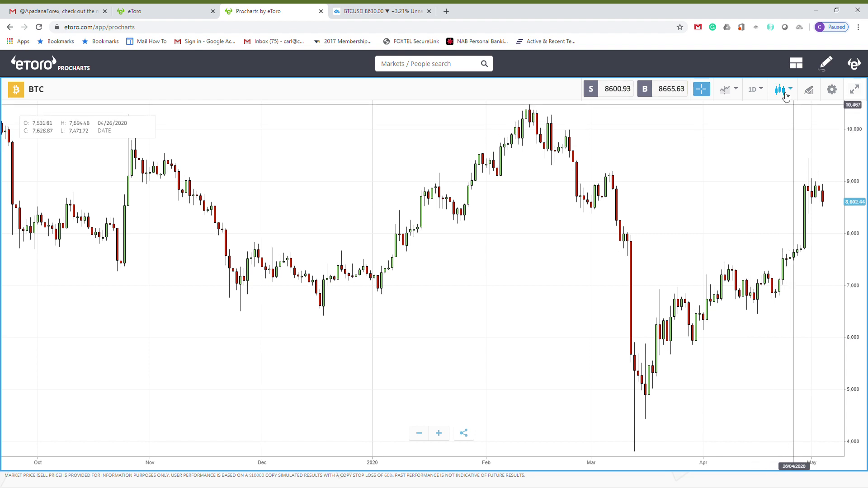
# Add the Center Of Gravity study from Studies I with period 20, plotting COG (20,C)
pyautogui.click(832, 90)
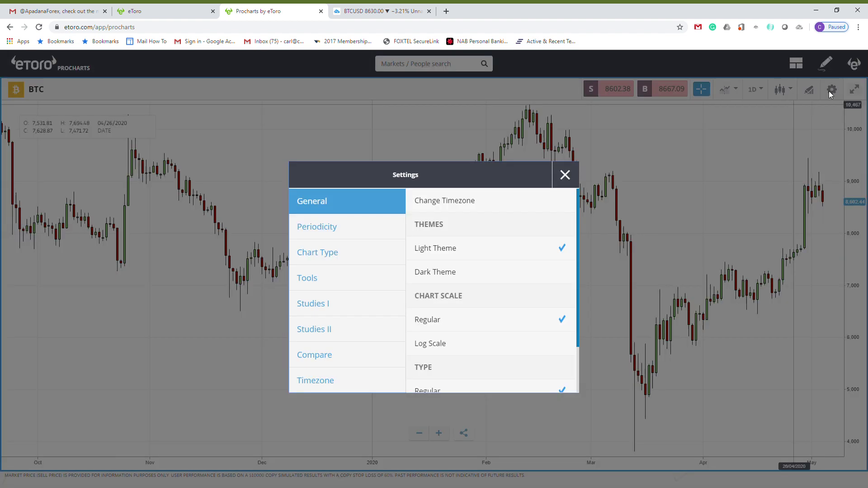
pyautogui.click(337, 306)
pyautogui.scroll(-3, 454, 327)
pyautogui.click(472, 330)
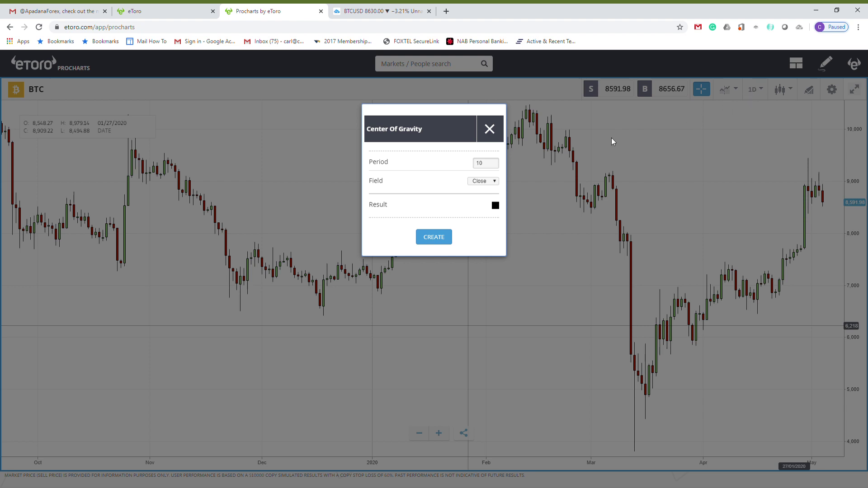
pyautogui.doubleClick(492, 164)
pyautogui.write('20')
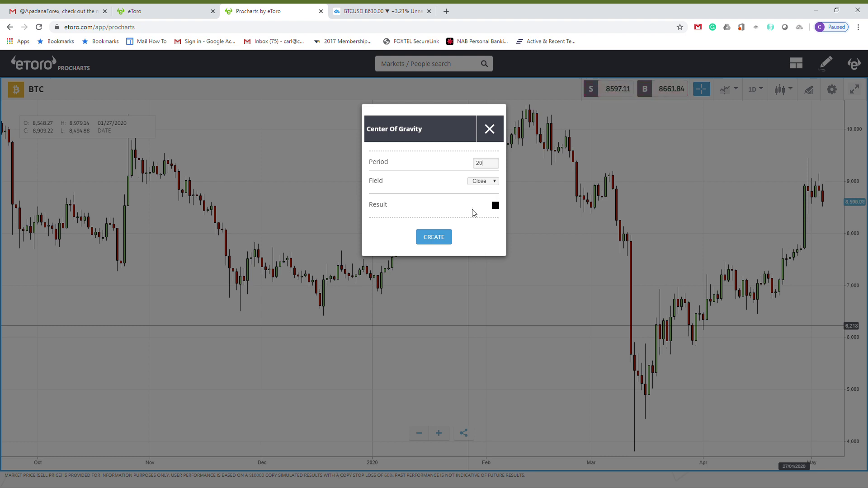
pyautogui.click(433, 238)
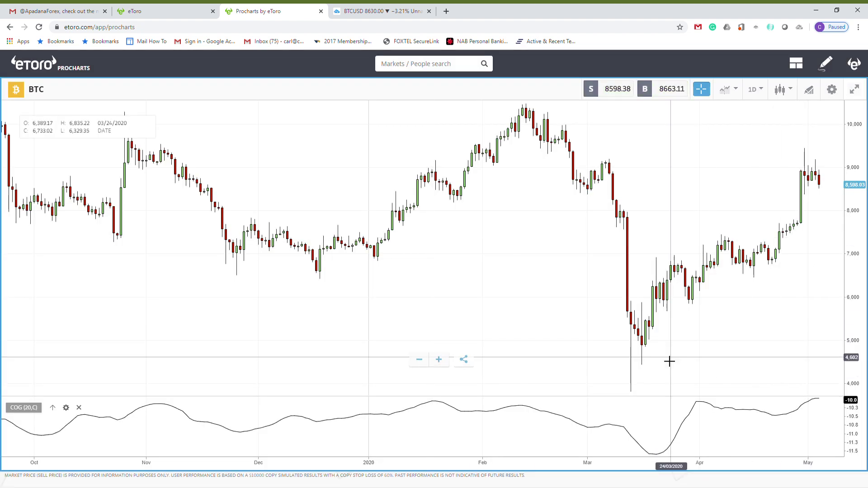
pyautogui.scroll(-3, 557, 287)
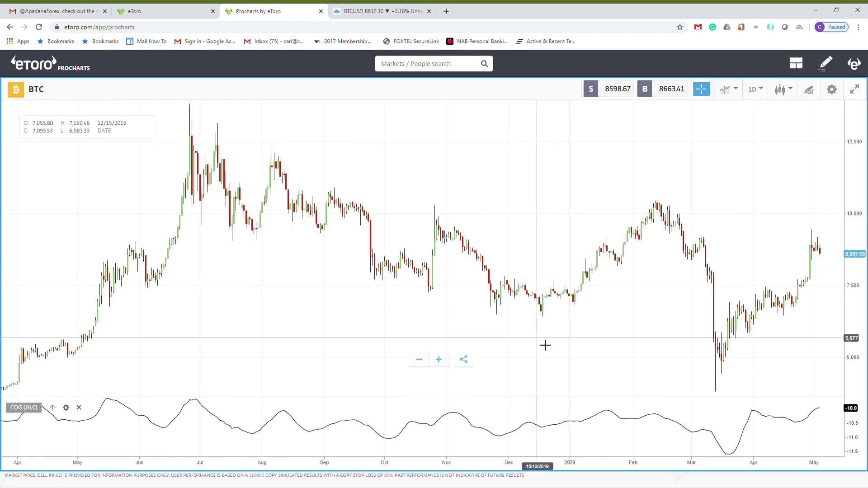
pyautogui.scroll(3, 545, 345)
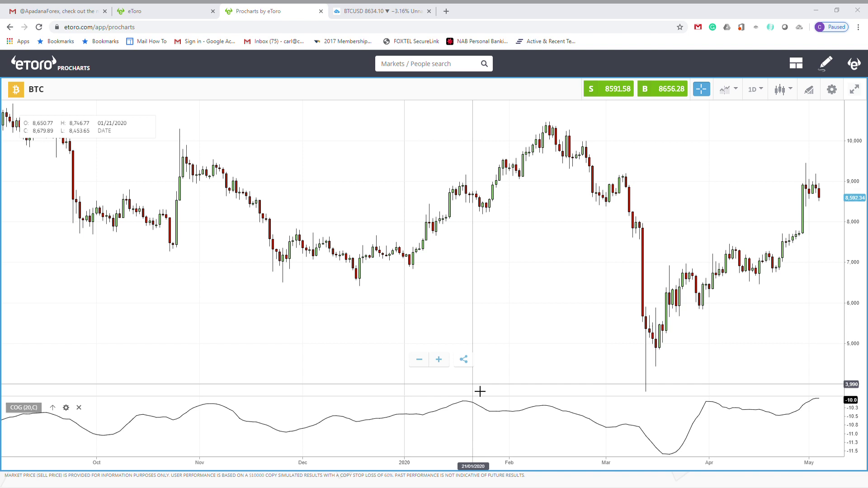
# Add a red 60-period Moving Average from Studies II, using the COG Result field
pyautogui.click(835, 93)
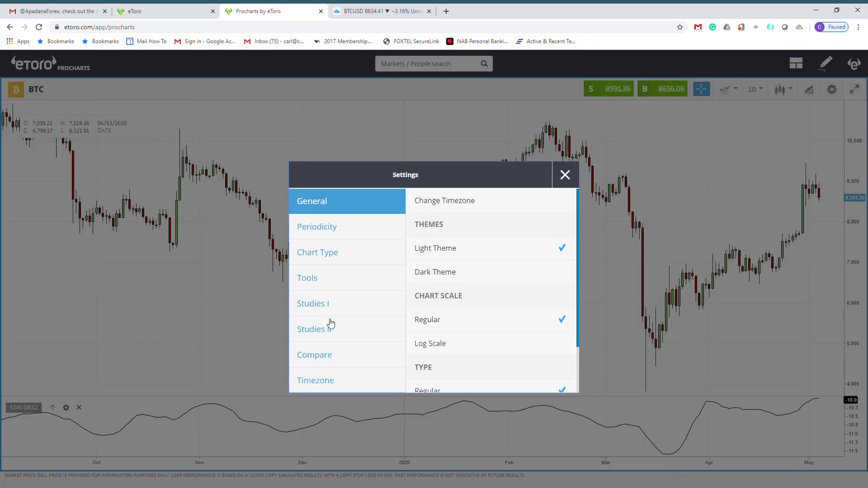
pyautogui.click(331, 332)
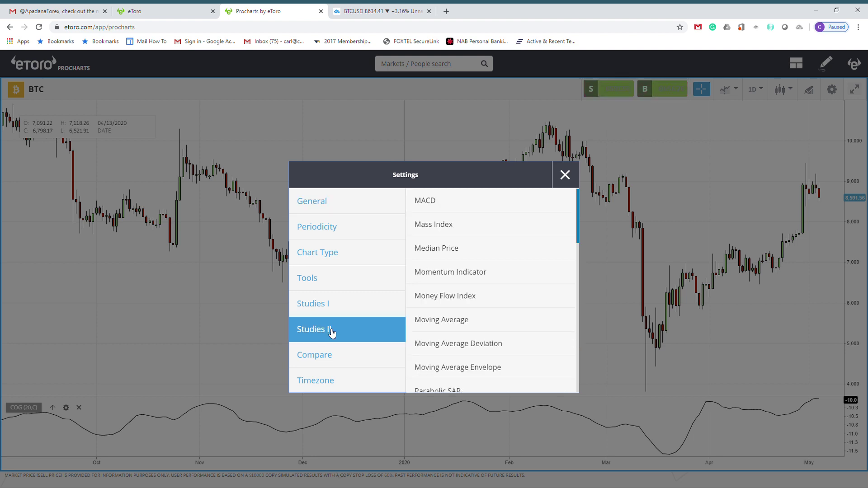
pyautogui.click(455, 320)
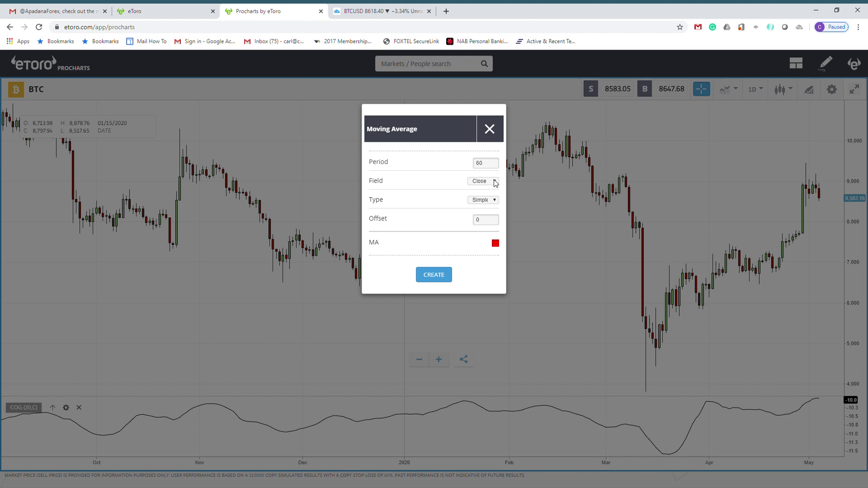
pyautogui.click(490, 324)
pyautogui.click(443, 275)
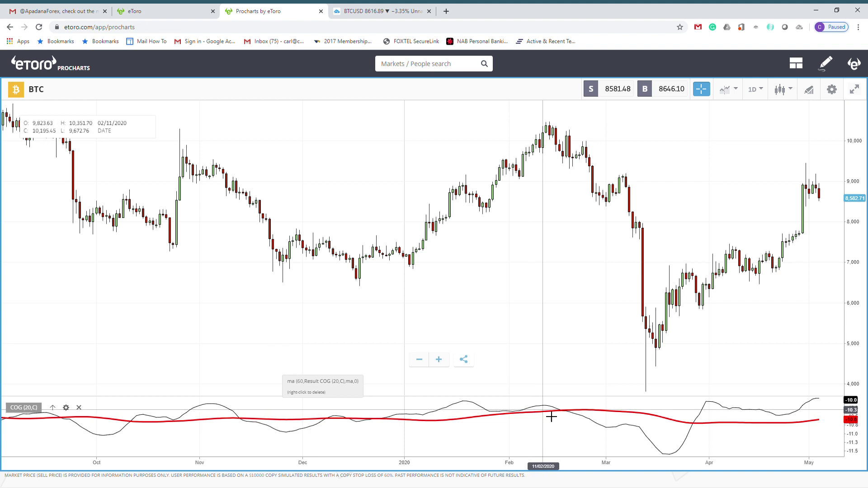
pyautogui.scroll(3, 588, 394)
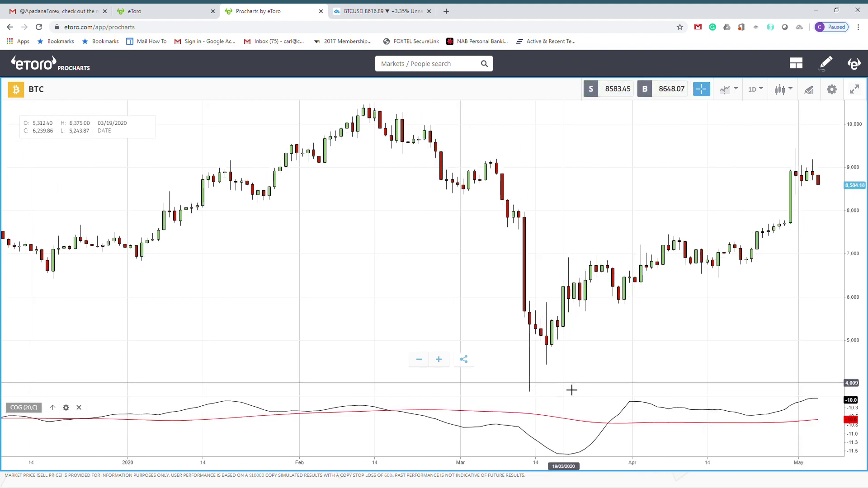
pyautogui.scroll(-3, 565, 388)
pyautogui.scroll(-2, 570, 384)
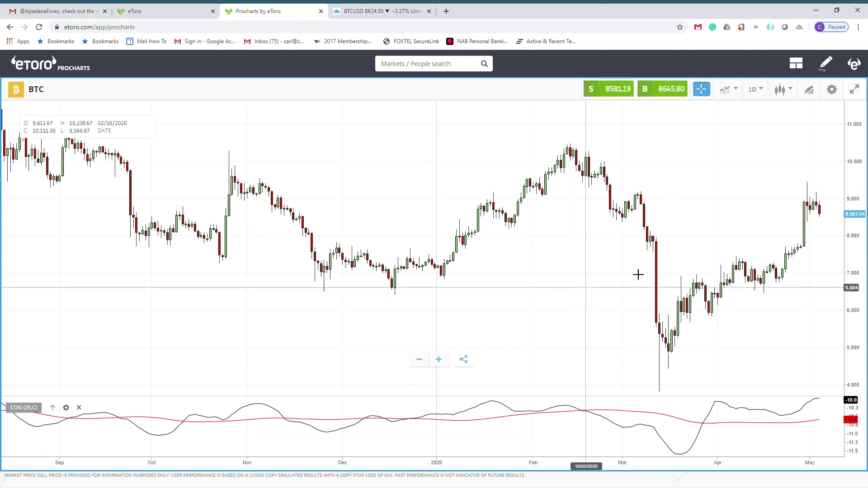
# Place a 'Buy' text annotation below the late-December 2019 lows and save it
pyautogui.click(809, 89)
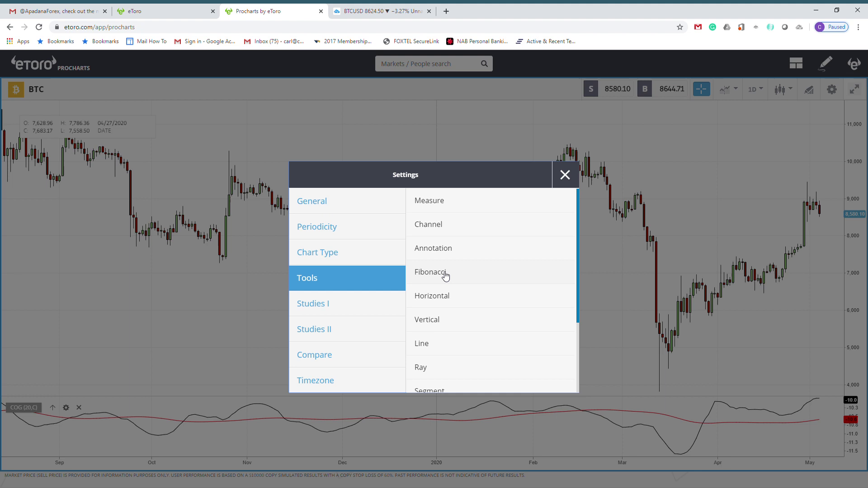
pyautogui.click(451, 256)
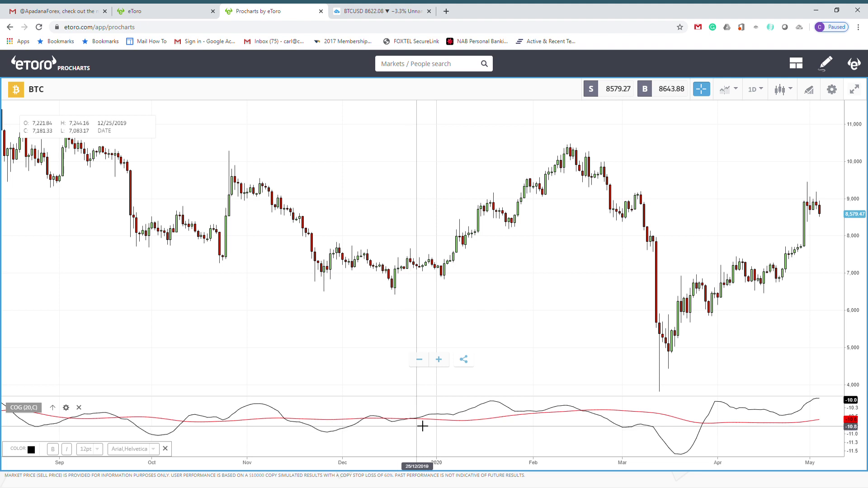
pyautogui.click(426, 290)
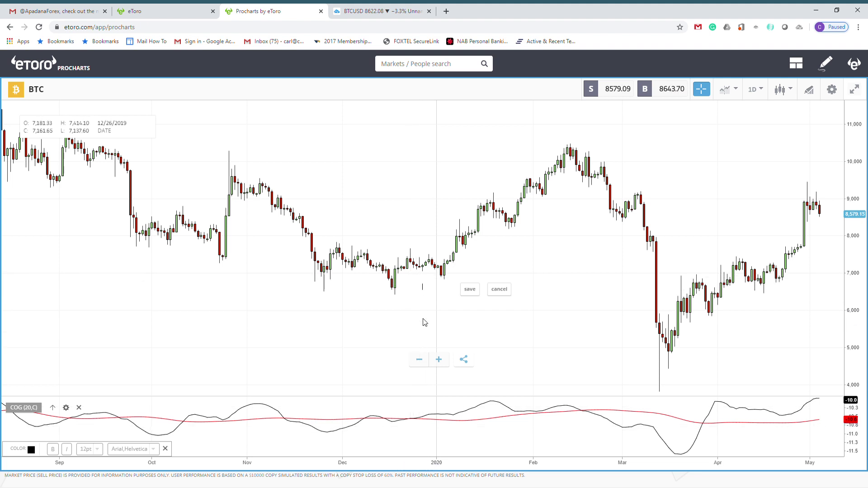
pyautogui.write('Buy')
pyautogui.click(476, 292)
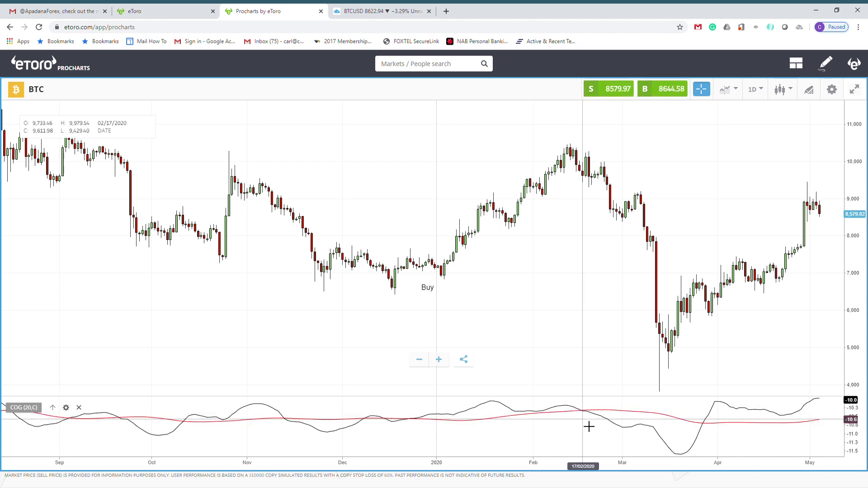
# Add a 'Sell' text annotation above the mid-February 2020 peak near 10,500
pyautogui.click(832, 89)
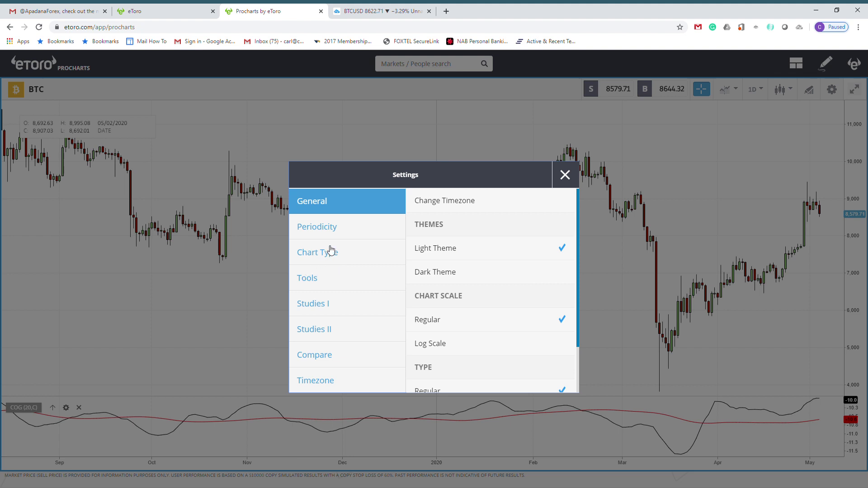
pyautogui.click(329, 276)
pyautogui.click(460, 256)
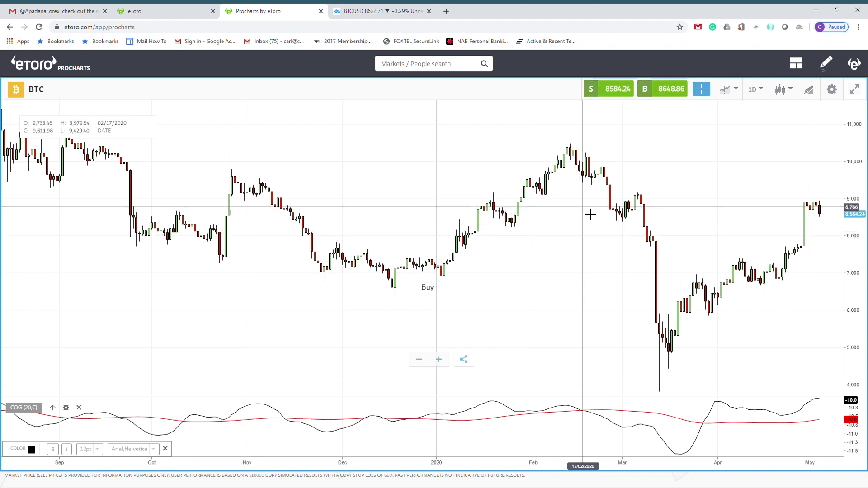
pyautogui.click(590, 143)
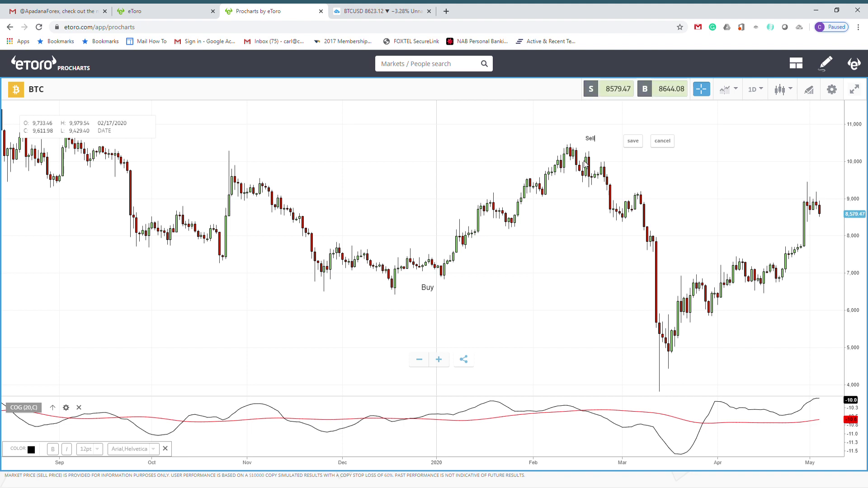
pyautogui.click(633, 141)
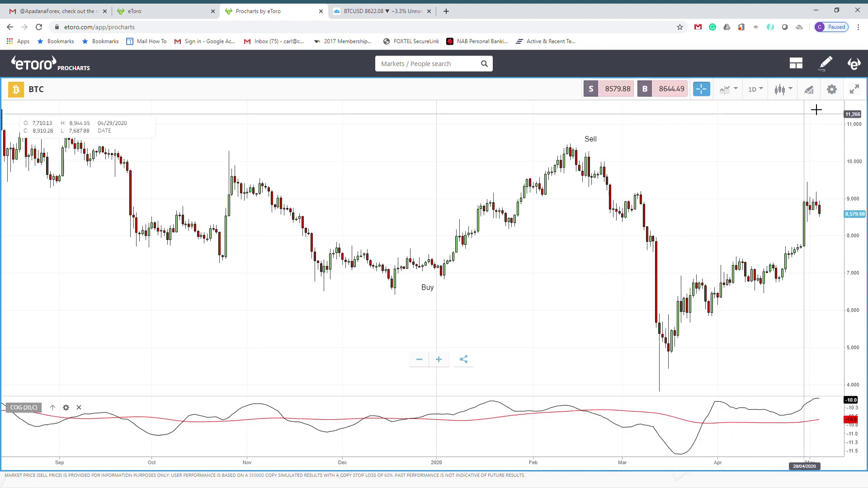
# Add a second 'Buy' annotation beneath the late-March 2020 rebound lows and save it
pyautogui.click(832, 89)
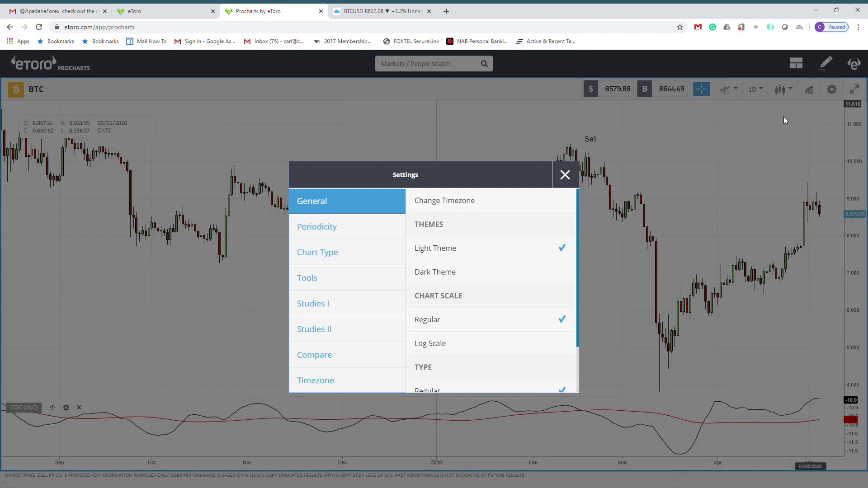
pyautogui.click(385, 278)
pyautogui.click(454, 253)
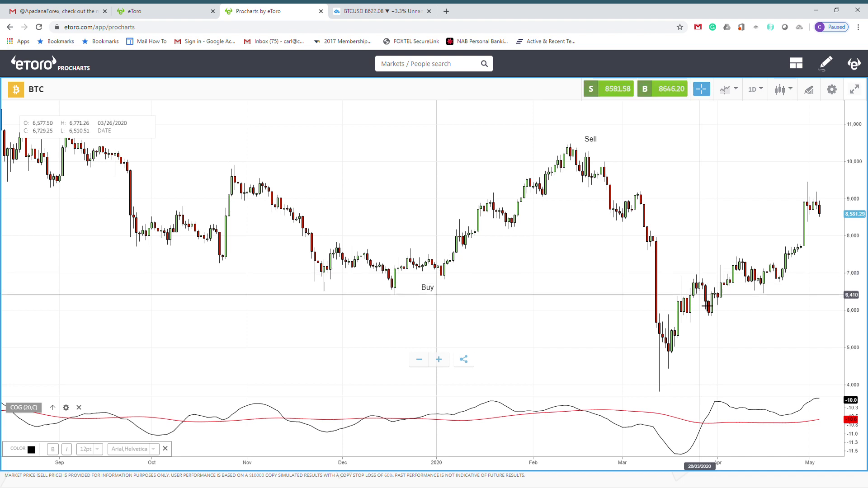
pyautogui.click(709, 334)
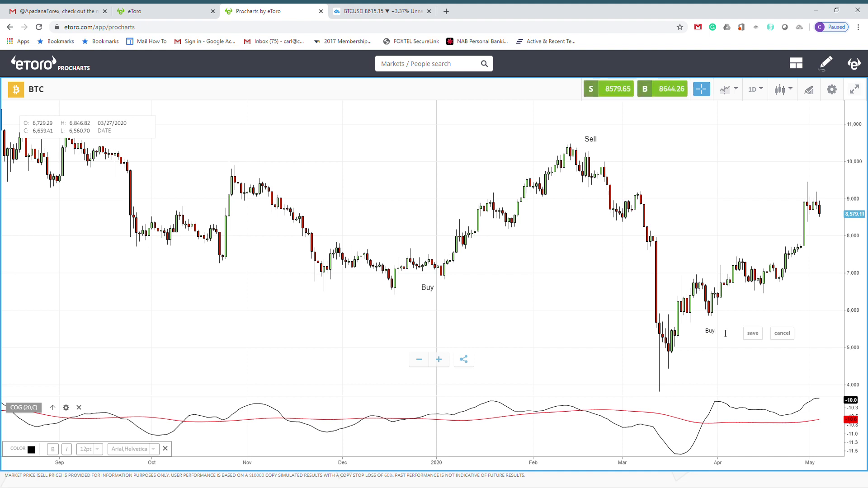
pyautogui.click(753, 334)
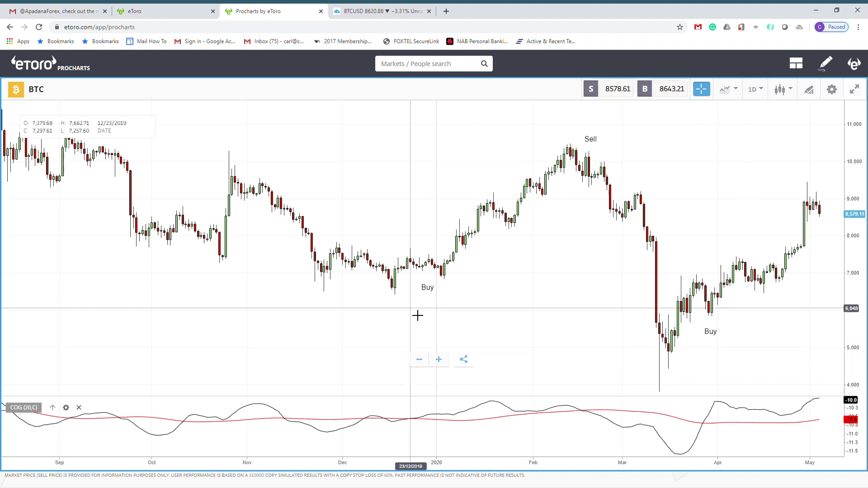